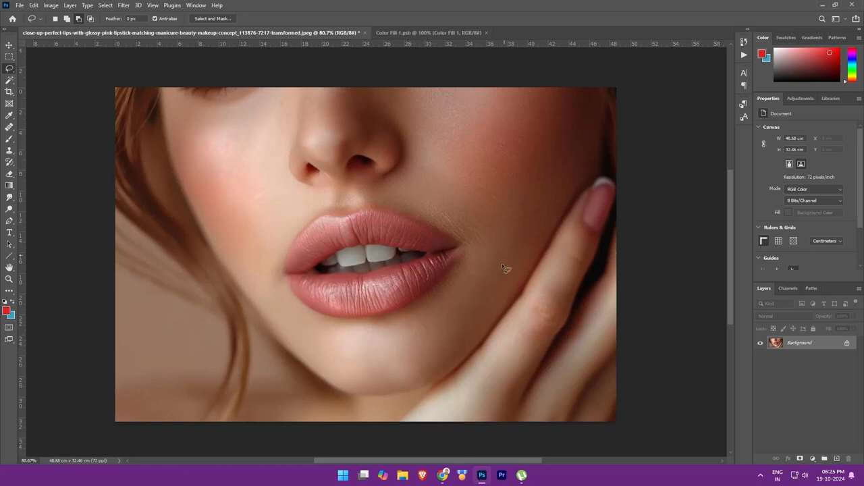
Draw a freehand lasso selection around the upper and lower lips, just inside their outer edge
scroll(444, 270, up, 2)
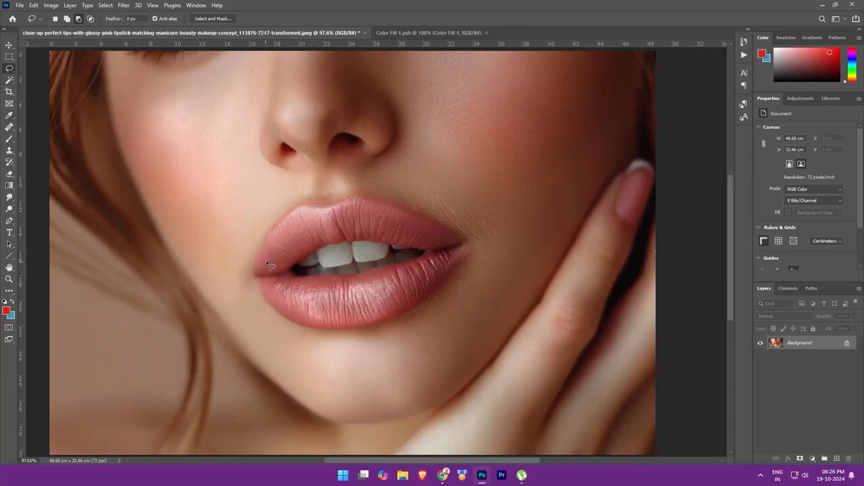
mouse_move(267, 260)
mouse_down()
mouse_move(302, 221)
mouse_move(346, 214)
mouse_move(415, 223)
mouse_move(452, 245)
mouse_move(447, 272)
mouse_move(421, 301)
mouse_move(334, 324)
mouse_move(304, 316)
mouse_move(275, 287)
mouse_move(269, 258)
mouse_move(303, 221)
mouse_move(375, 215)
mouse_move(452, 247)
mouse_move(407, 296)
mouse_move(360, 315)
mouse_move(289, 306)
mouse_move(275, 292)
mouse_move(268, 258)
mouse_up()
click(395, 295)
Add a Solid Color fill layer in bright red from the lip selection
click(811, 461)
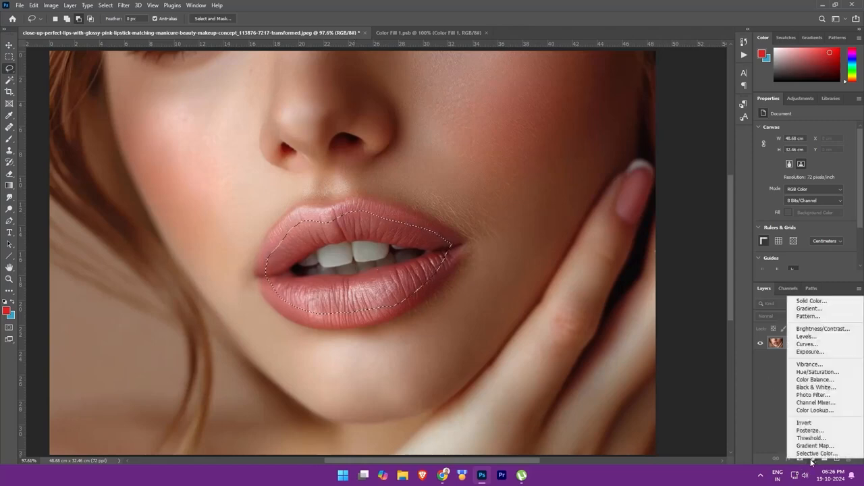
click(813, 302)
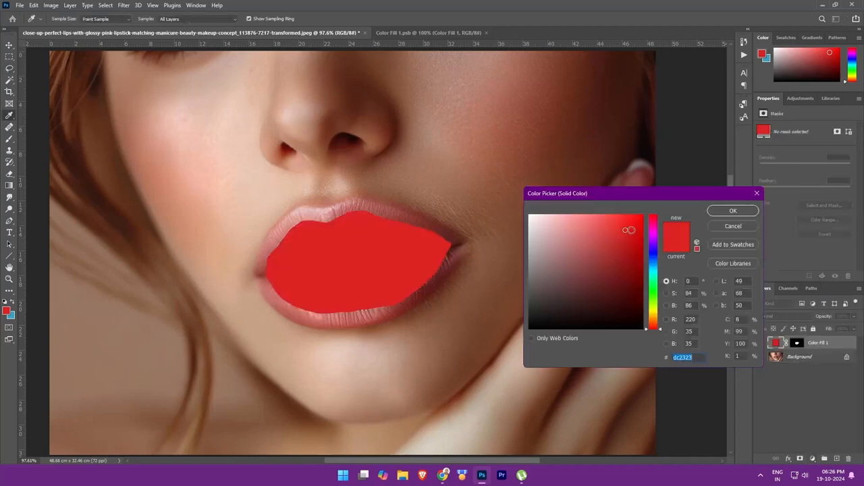
click(628, 222)
mouse_move(628, 222)
mouse_down()
mouse_move(631, 230)
mouse_move(623, 228)
mouse_up()
click(731, 211)
key(l)
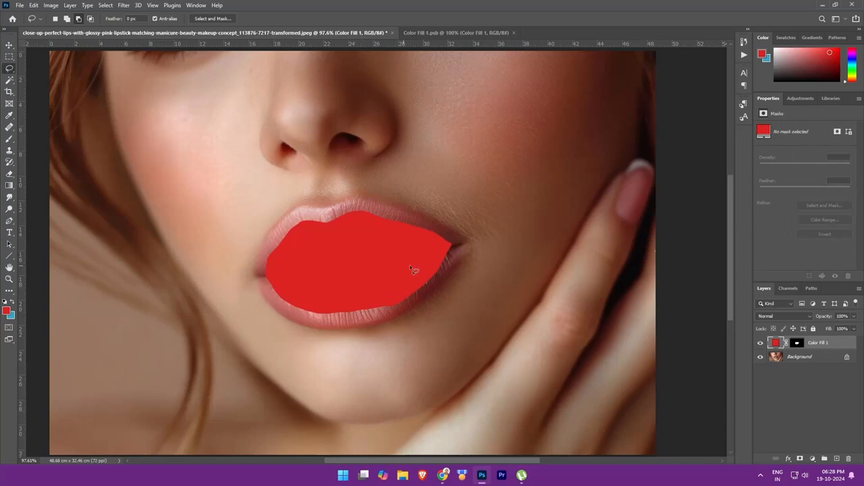
Convert the red color fill layer to a smart object and set its blend mode to Multiply
right_click(817, 345)
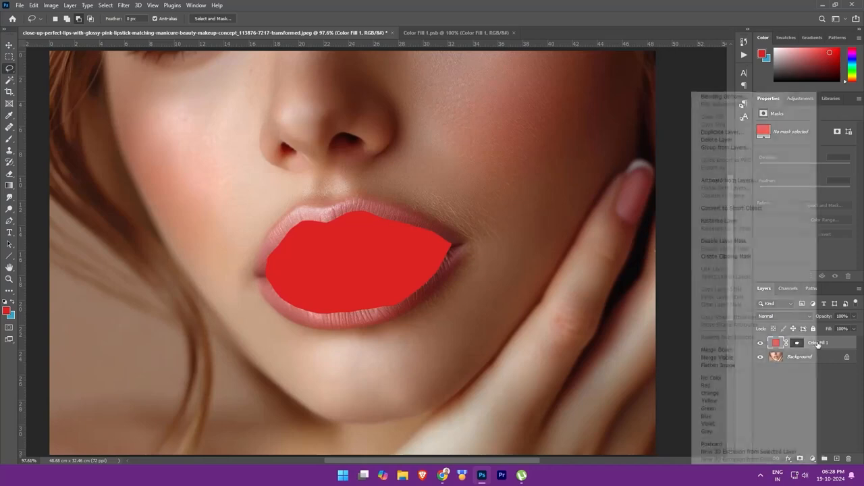
click(726, 209)
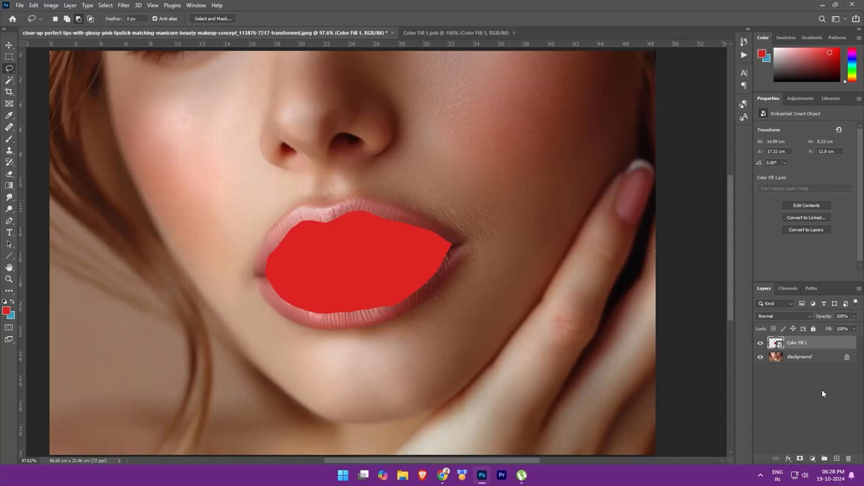
click(798, 316)
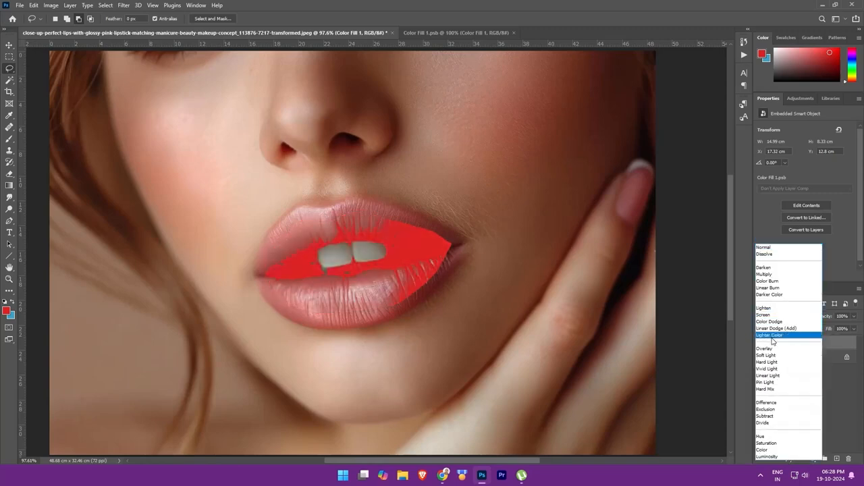
click(775, 274)
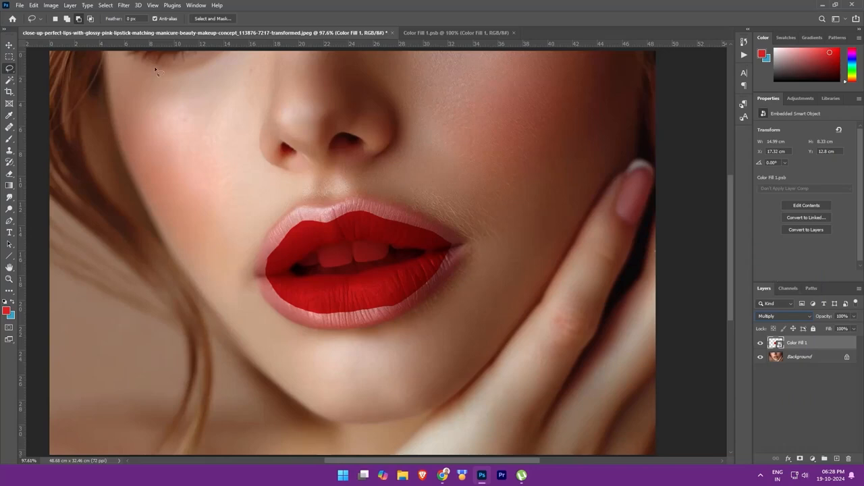
Apply a Gaussian Blur of about 33 pixels to the red fill to soften its edges across the lips
click(125, 6)
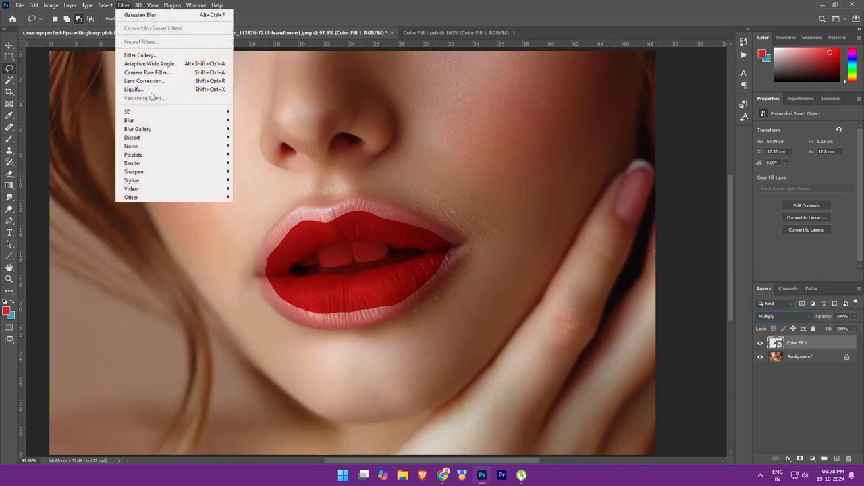
mouse_move(151, 120)
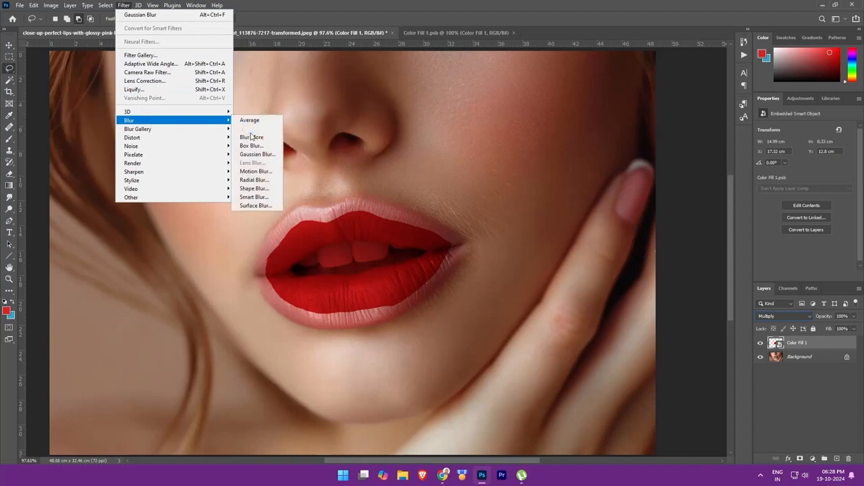
click(257, 154)
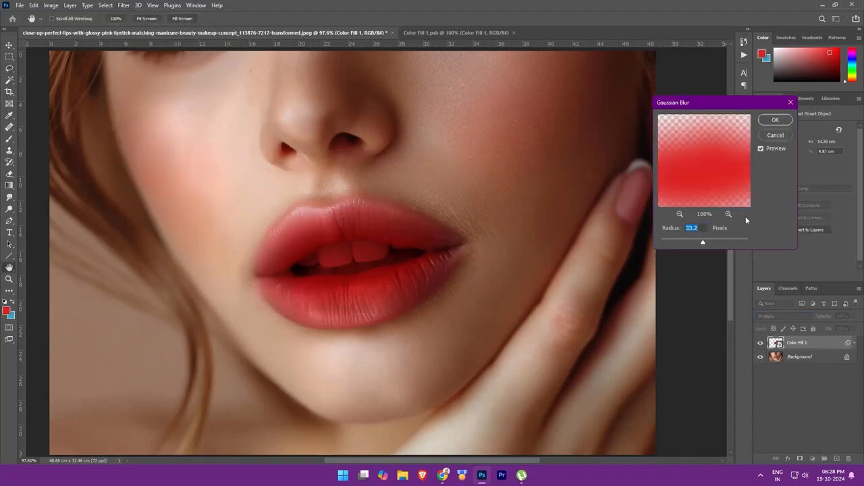
drag(711, 243, 704, 243)
click(774, 121)
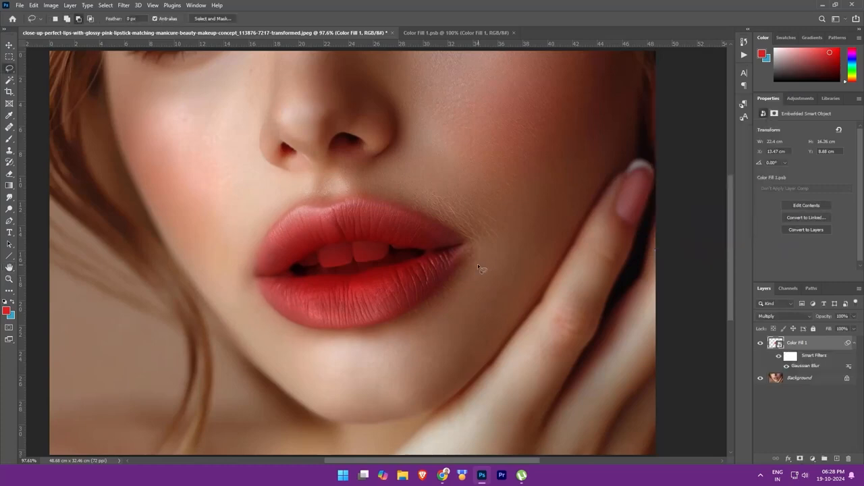
Add a layer mask to the Color Fill 1 layer and brush black over the teeth to remove the red tint
key(b)
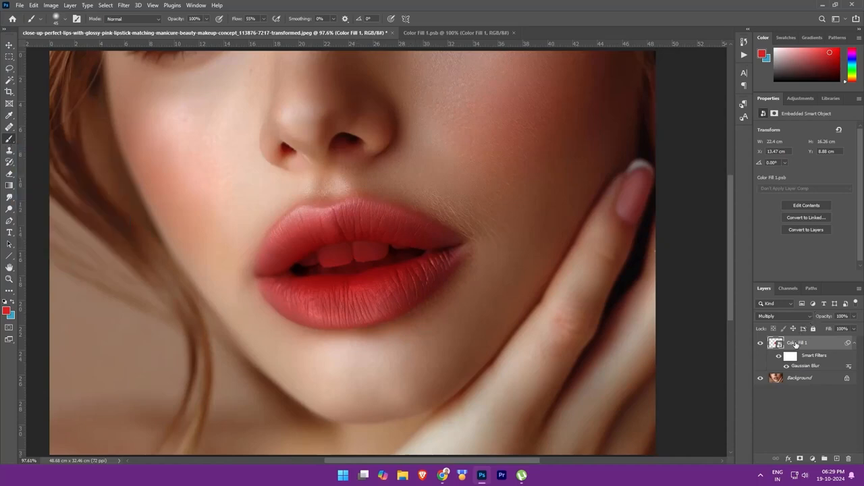
click(799, 460)
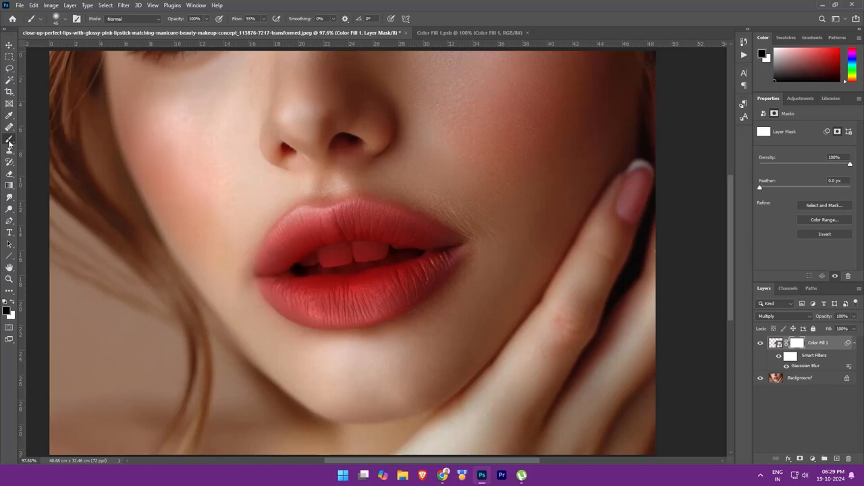
mouse_move(304, 264)
mouse_down()
mouse_move(334, 252)
mouse_move(407, 252)
mouse_move(302, 266)
mouse_move(415, 251)
mouse_move(312, 266)
mouse_move(361, 251)
mouse_move(409, 253)
mouse_move(315, 266)
mouse_move(367, 260)
mouse_up()
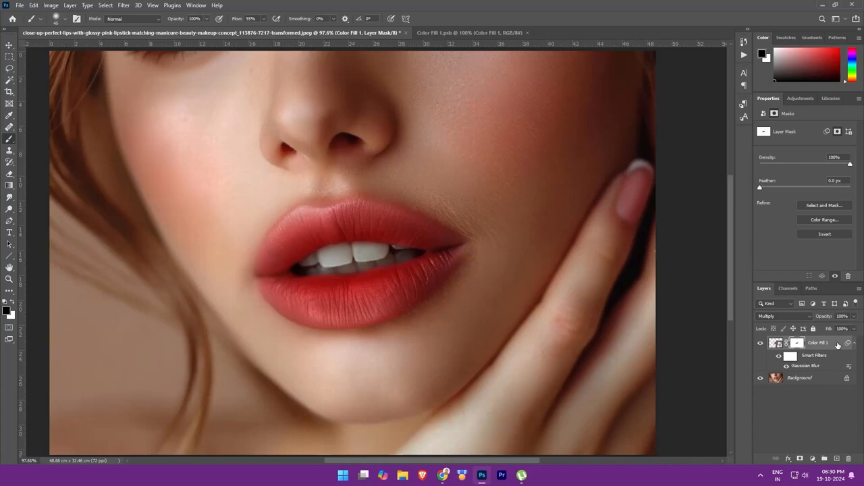
In the color fill layer's Blend If settings, split the Underlying Layer highlight slider to 179 / 255 and apply it
key(ctrl+2)
double_click(838, 345)
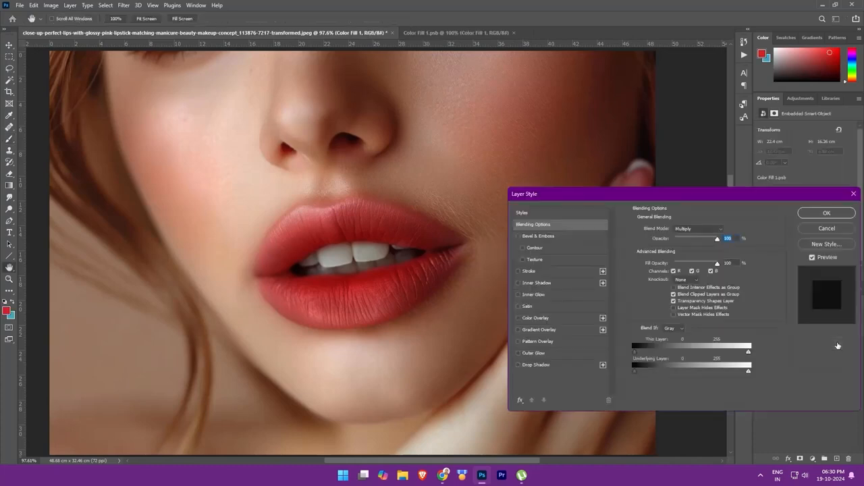
drag(679, 194, 658, 189)
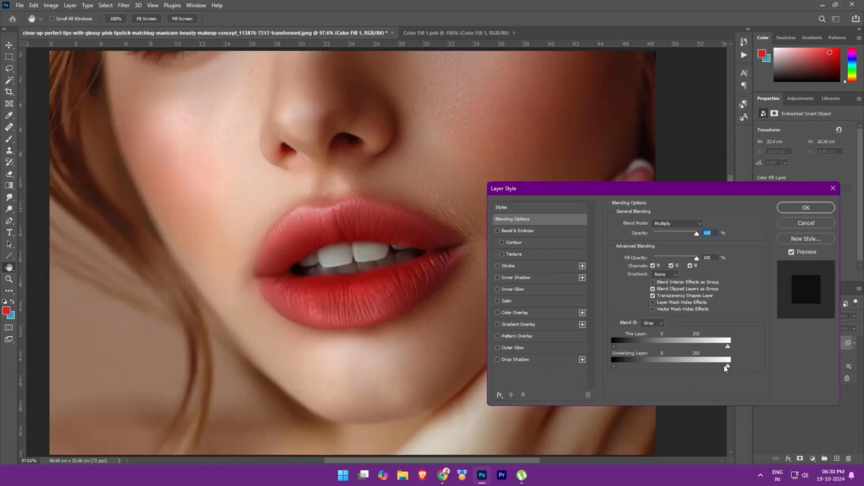
key(alt)
key(alt)
drag(727, 368, 704, 367)
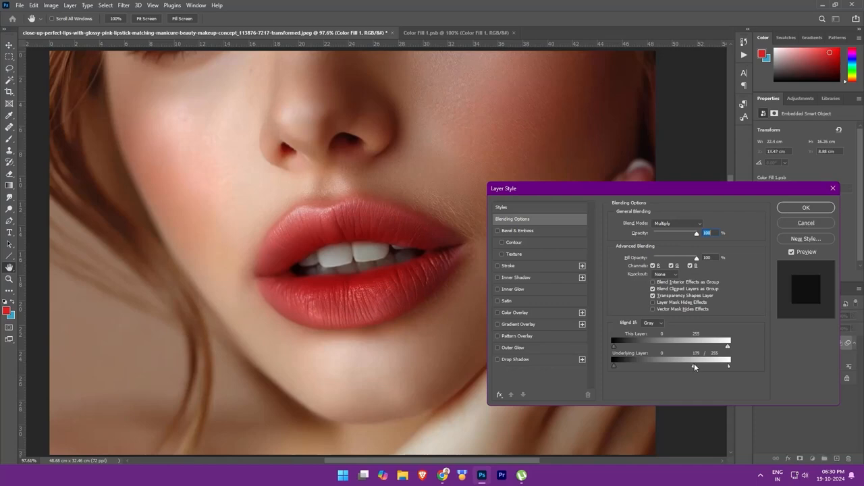
click(801, 209)
Toggle the color fill layer's visibility to compare the lips before and after the recoloring
scroll(455, 218, down, 3)
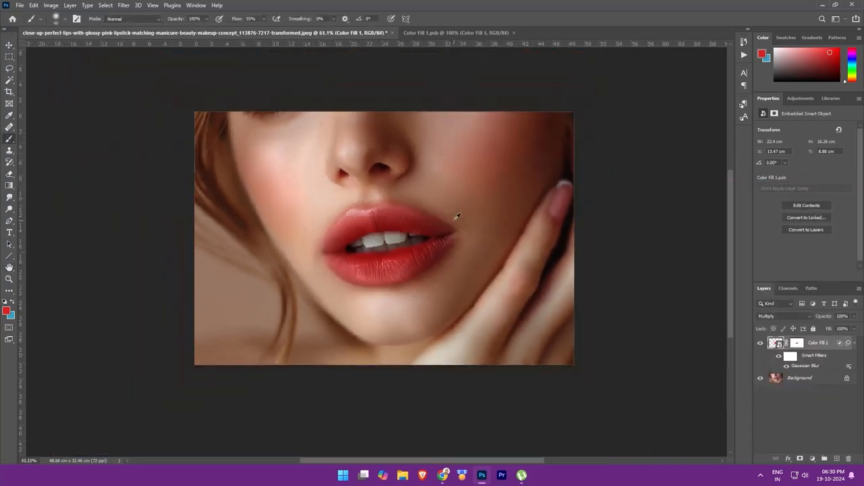
scroll(455, 218, up, 2)
click(761, 343)
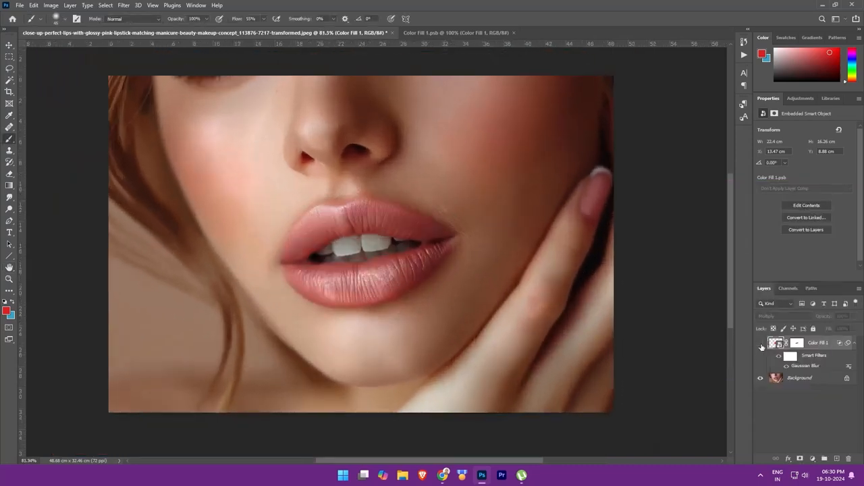
click(761, 344)
click(761, 344)
click(761, 343)
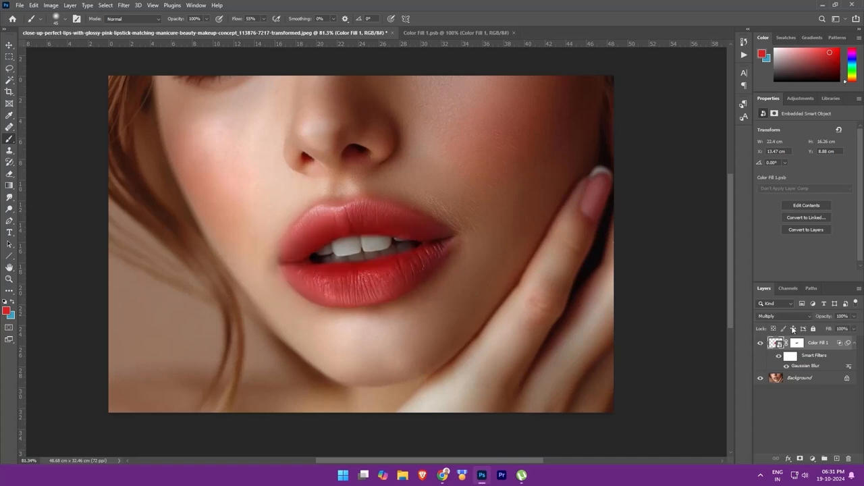
Set the color fill layer's opacity to 68%
click(854, 317)
drag(853, 323, 837, 326)
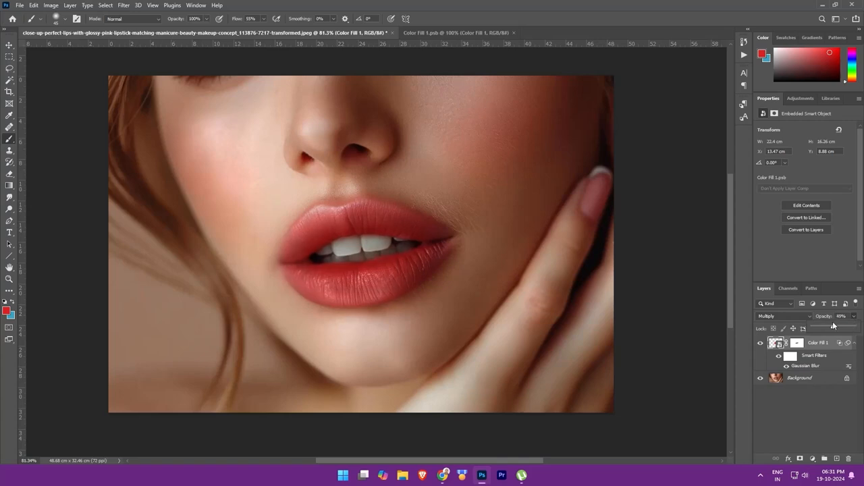
drag(814, 326, 841, 328)
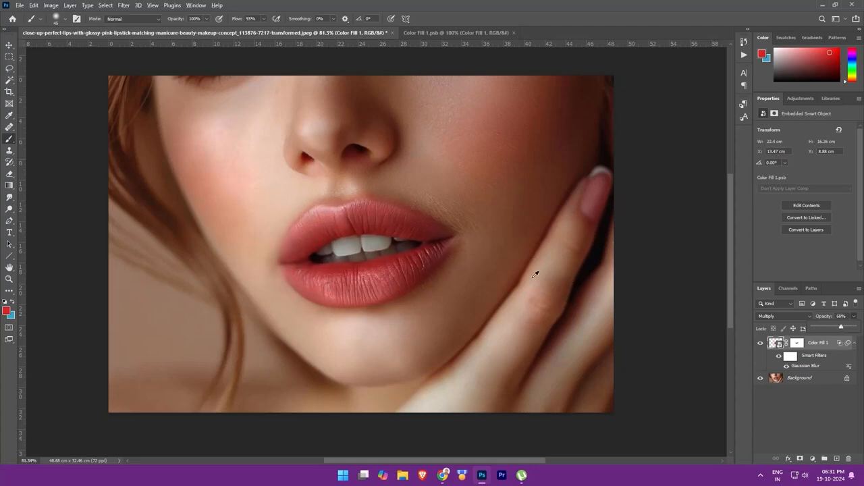
Inspect the lips up close and compare the softened lipstick color with the original by hiding and showing its layer
scroll(536, 274, up, 2)
scroll(536, 274, up, 2)
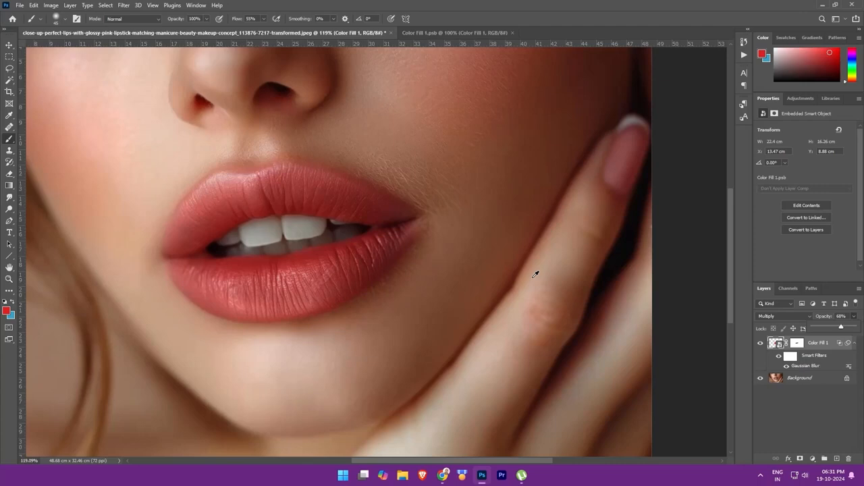
scroll(477, 234, down, 4)
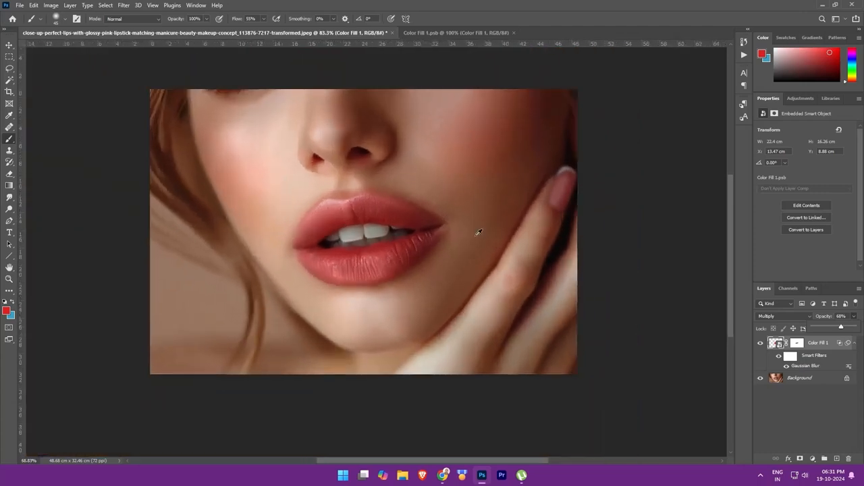
click(761, 343)
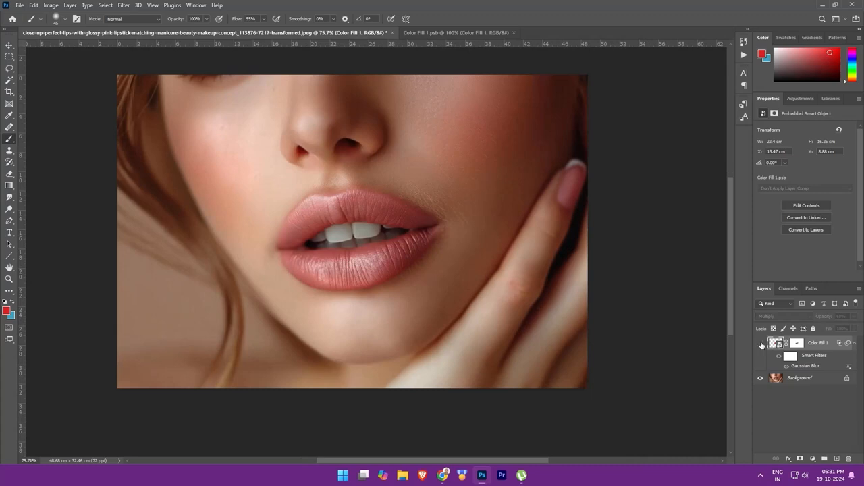
click(761, 343)
click(761, 343)
click(761, 343)
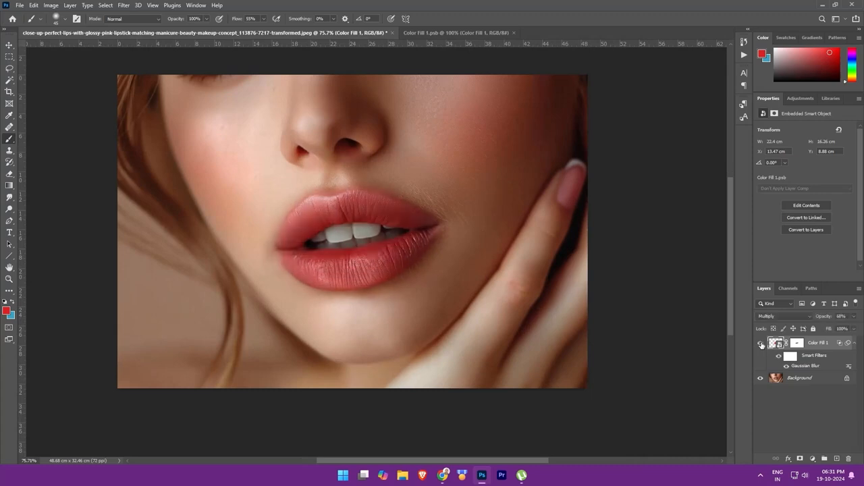